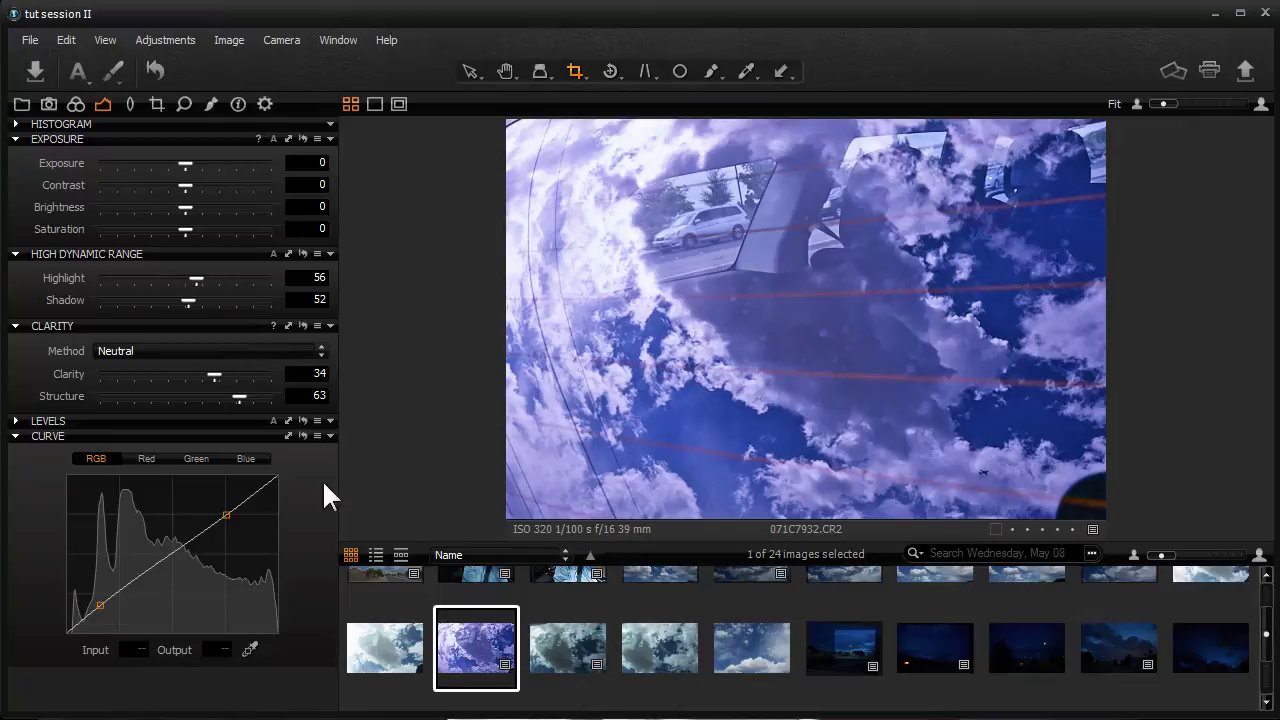
Open the Variants export dialog and keep 001 C1 Export Folder as the Store Files destination.
{"action": "left_click", "coordinate": [31, 41]}
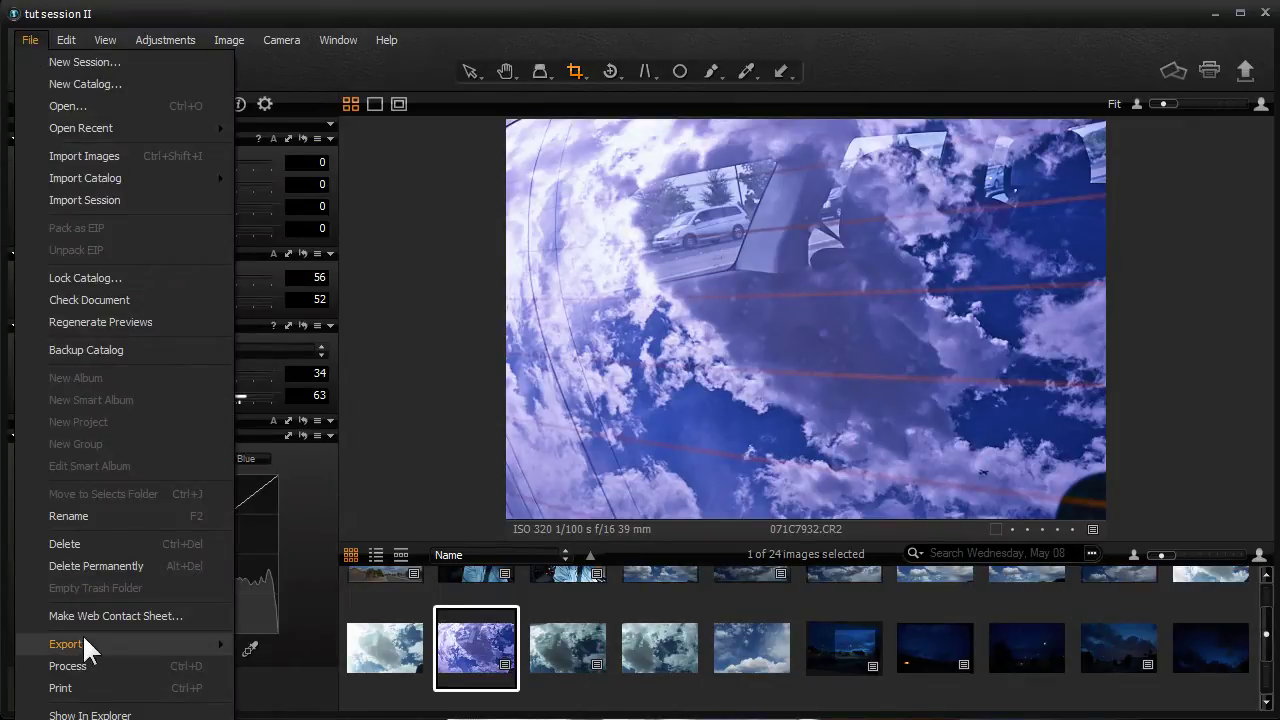
{"action": "mouse_move", "coordinate": [173, 643]}
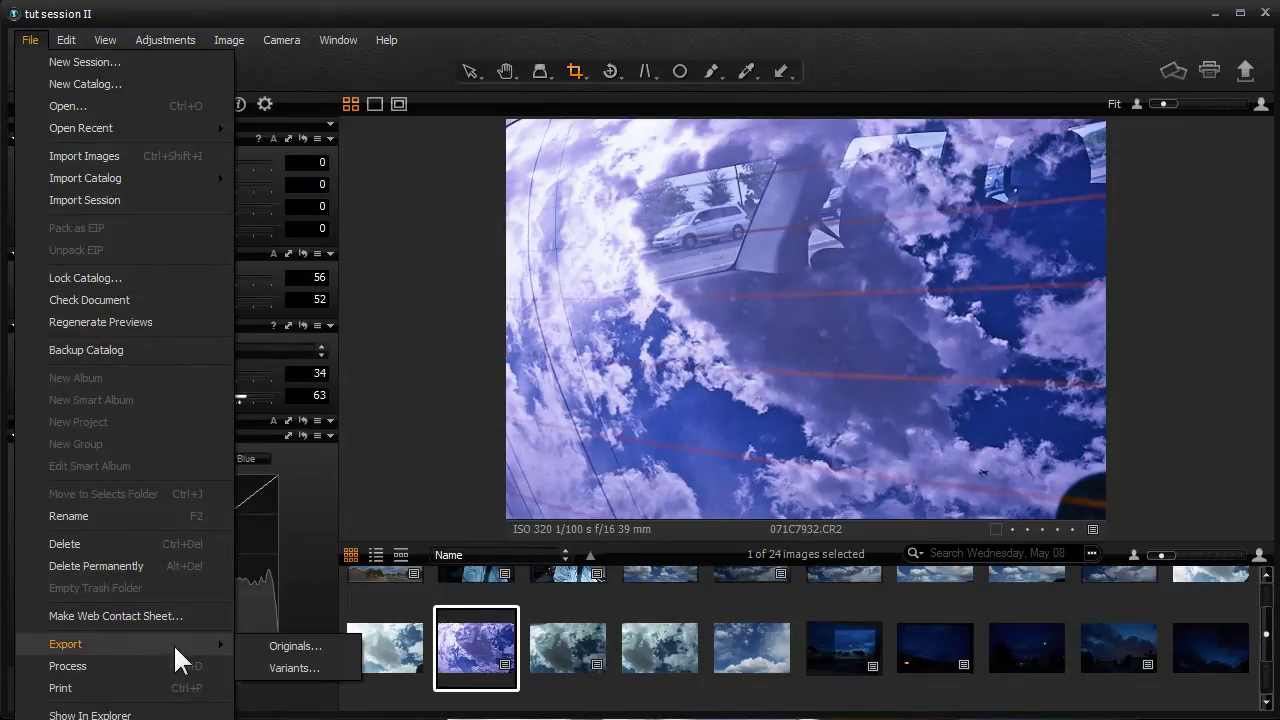
{"action": "left_click", "coordinate": [297, 670]}
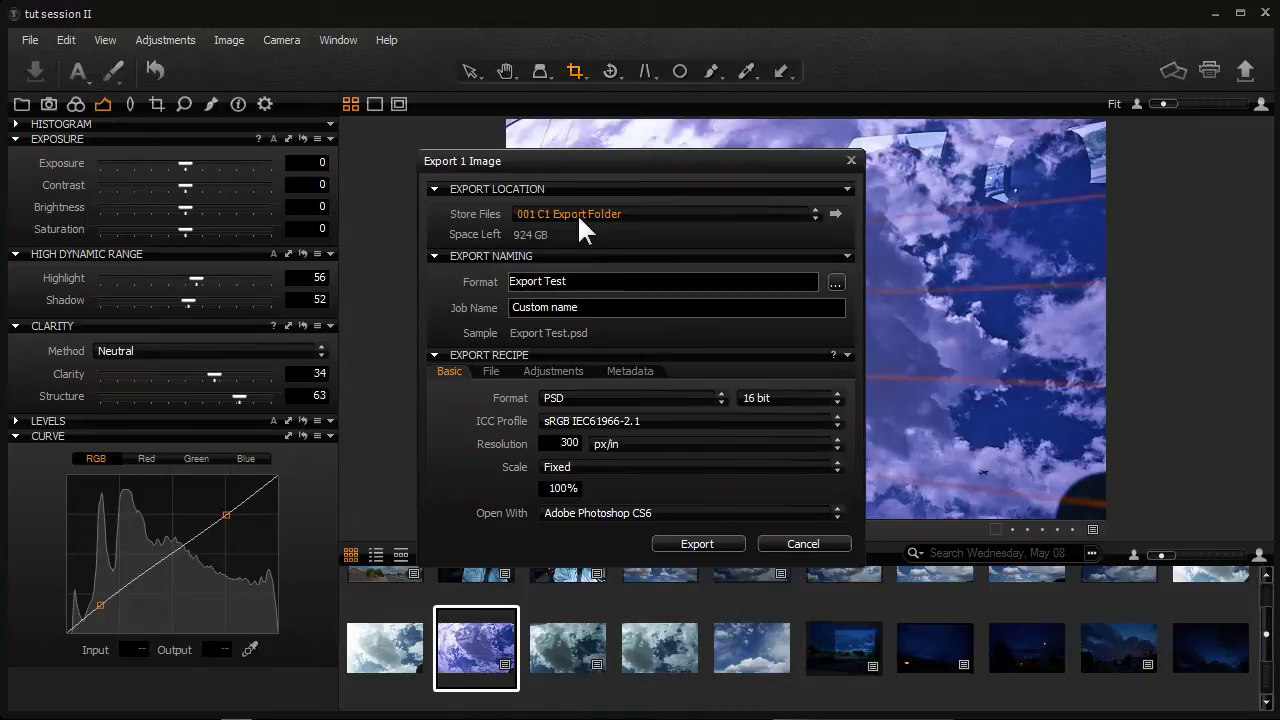
{"action": "left_click", "coordinate": [816, 215]}
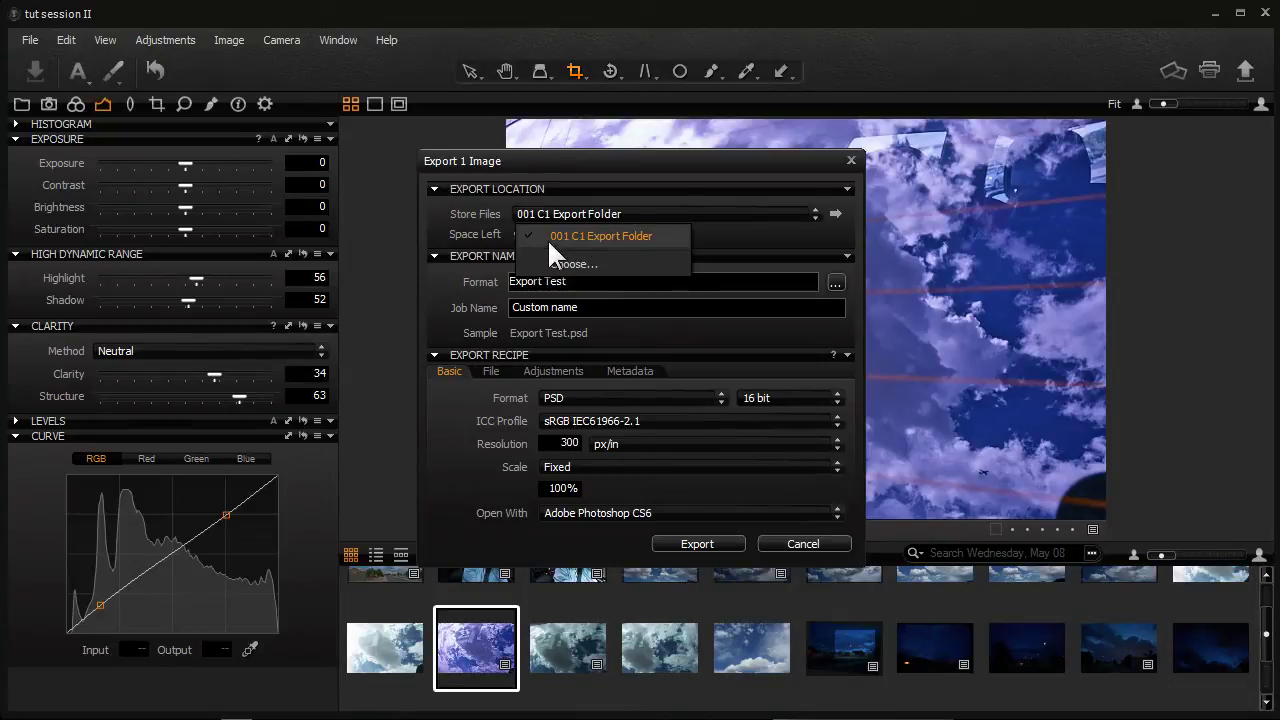
{"action": "left_click", "coordinate": [527, 222]}
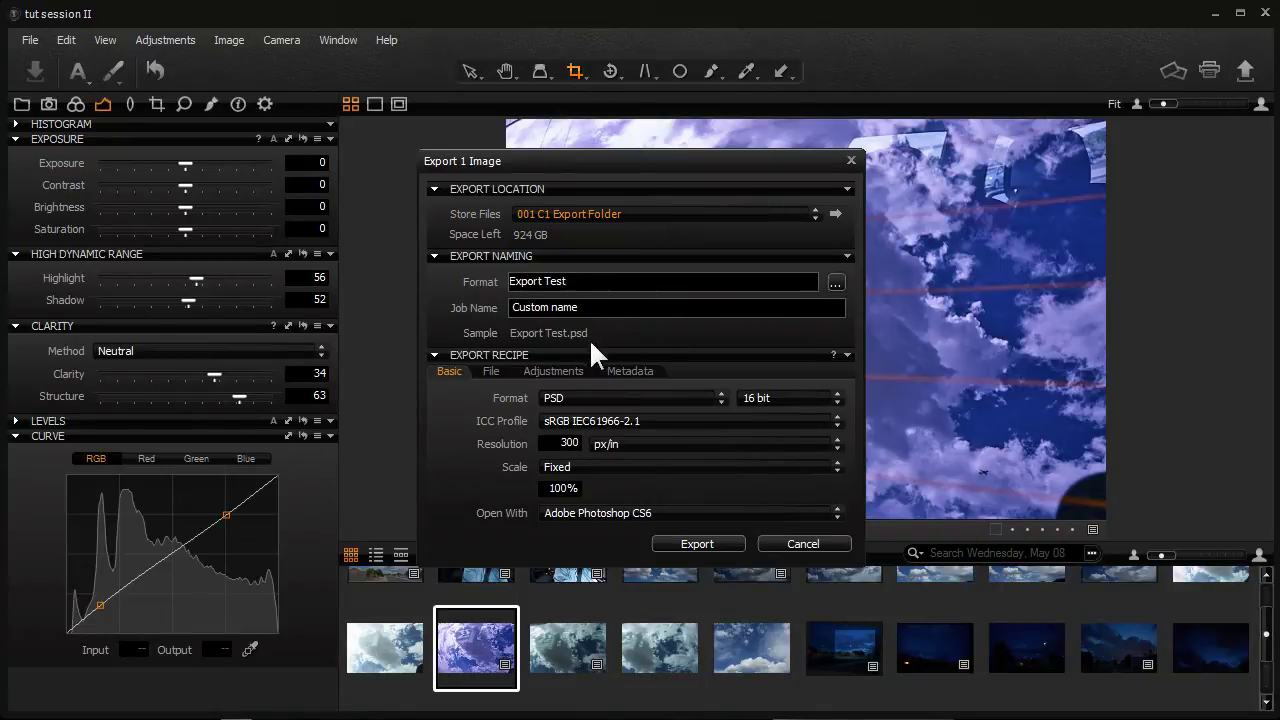
{"action": "left_click", "coordinate": [840, 280]}
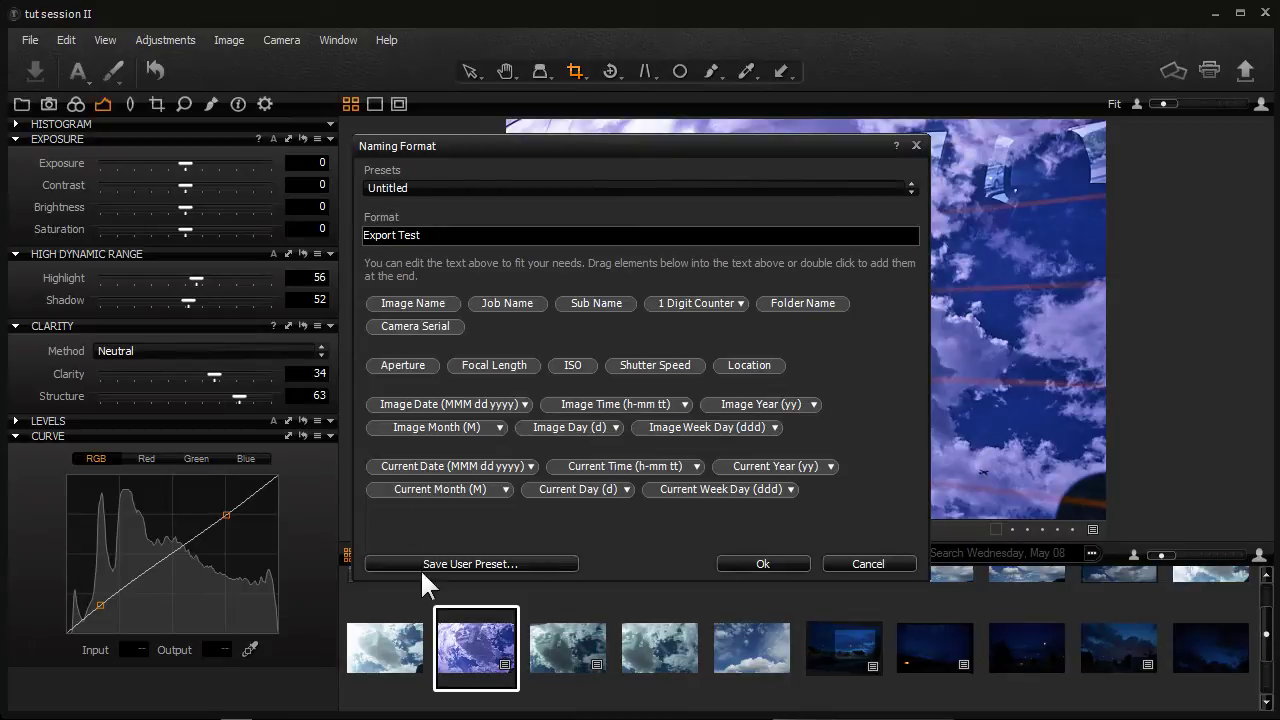
{"action": "left_click", "coordinate": [914, 144]}
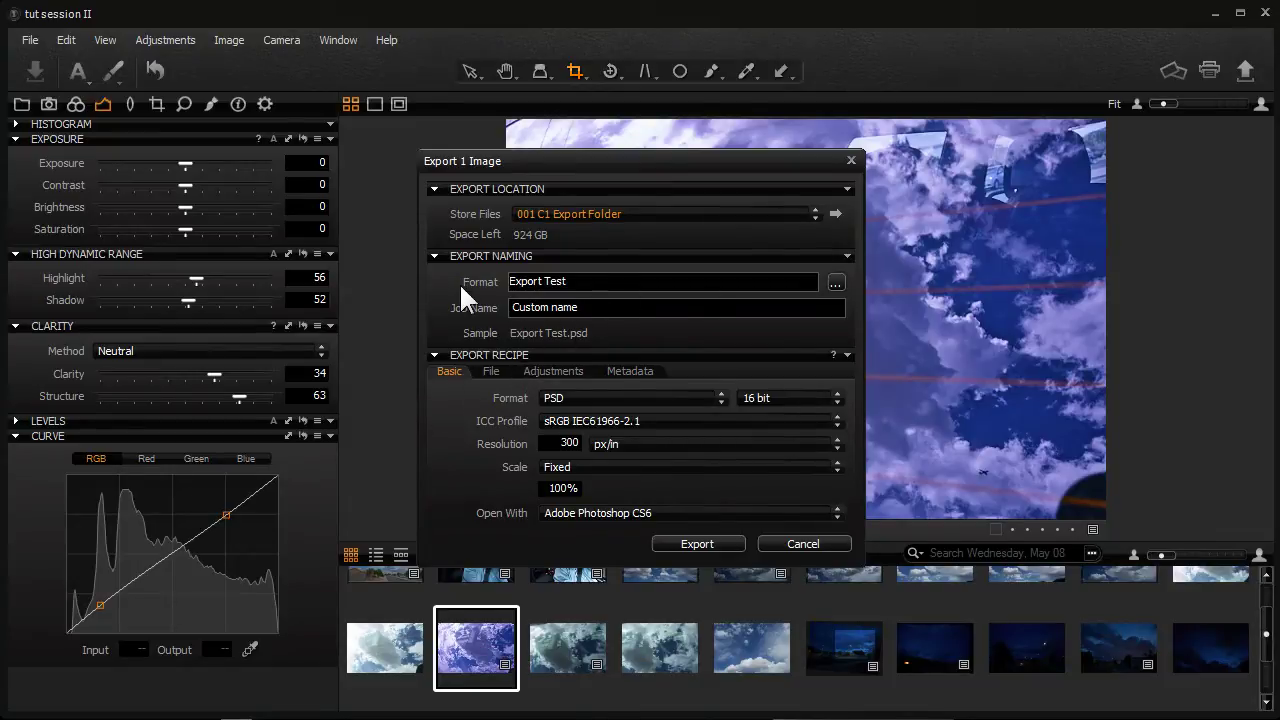
Append ' II' to the name so it reads Export Test II, then review the Adjustments, Metadata and File tabs.
{"action": "left_click", "coordinate": [579, 283]}
{"action": "type", "text": "II"}
{"action": "left_click", "coordinate": [560, 371]}
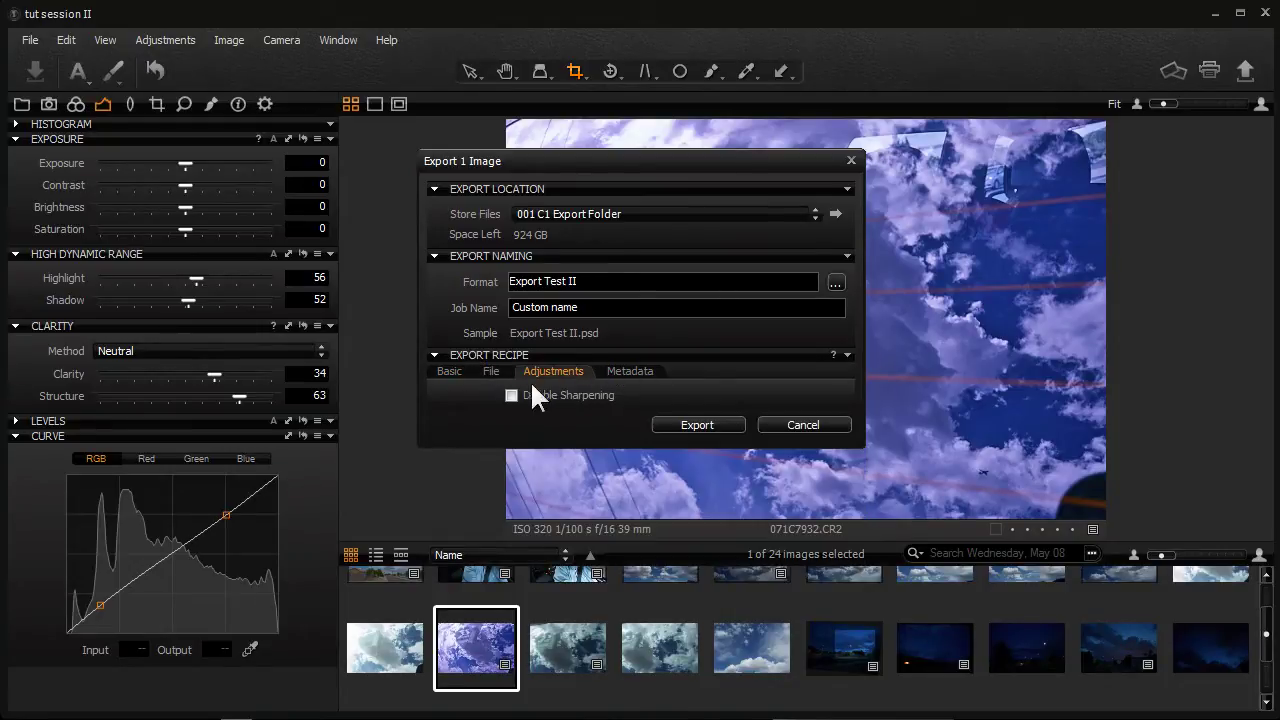
{"action": "left_click", "coordinate": [622, 372]}
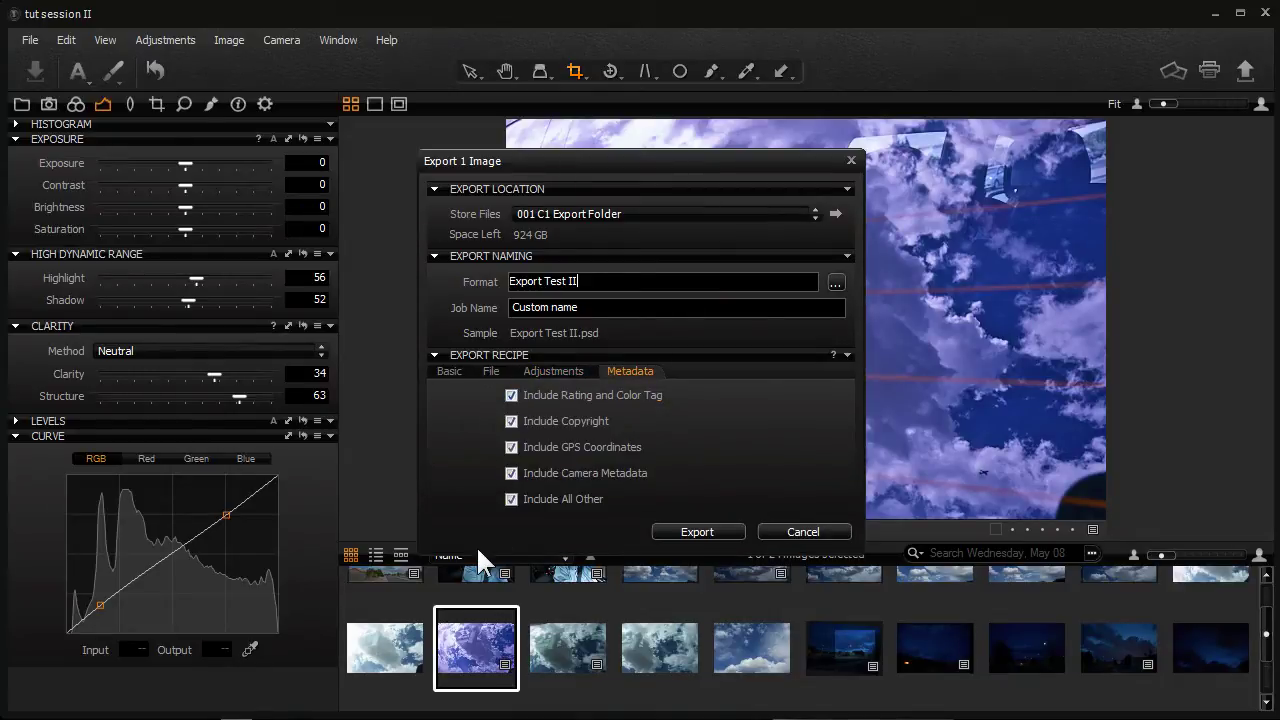
{"action": "left_click", "coordinate": [500, 372]}
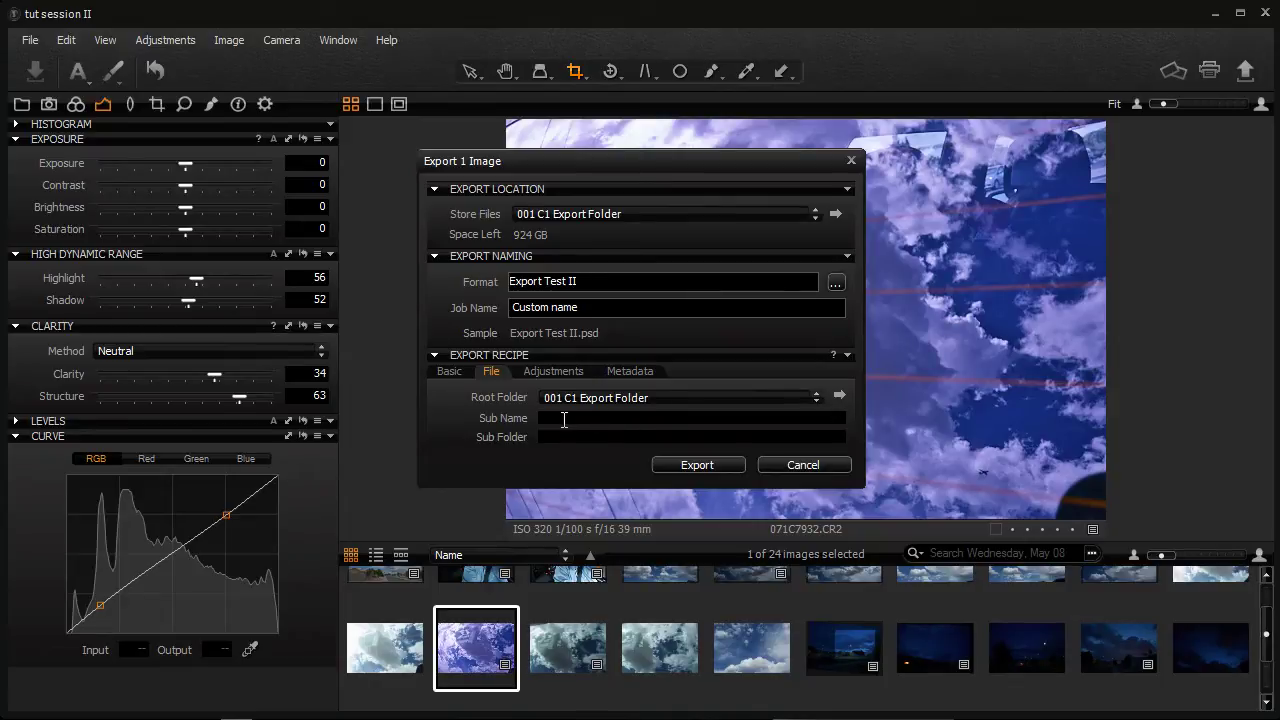
On the Basic tab, choose PSD format, 16 bit depth and the sRGB IEC61966-2.1 ICC profile.
{"action": "left_click", "coordinate": [457, 369]}
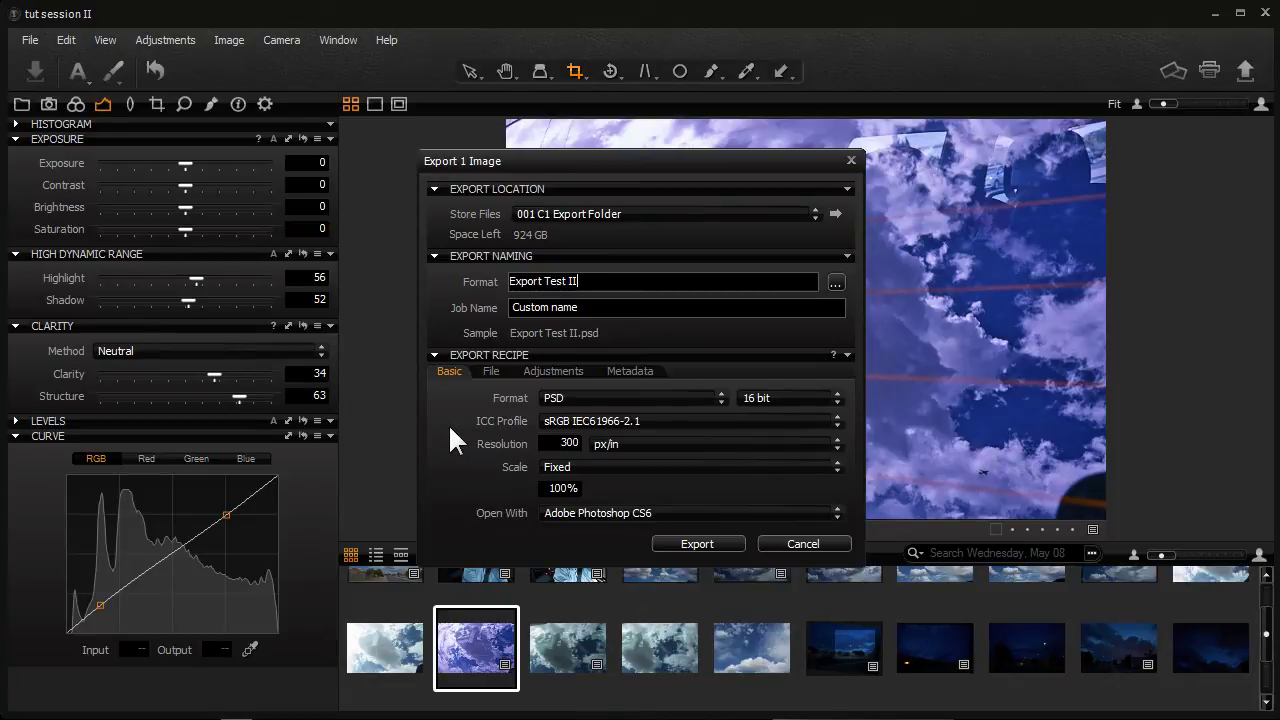
{"action": "left_click", "coordinate": [720, 398]}
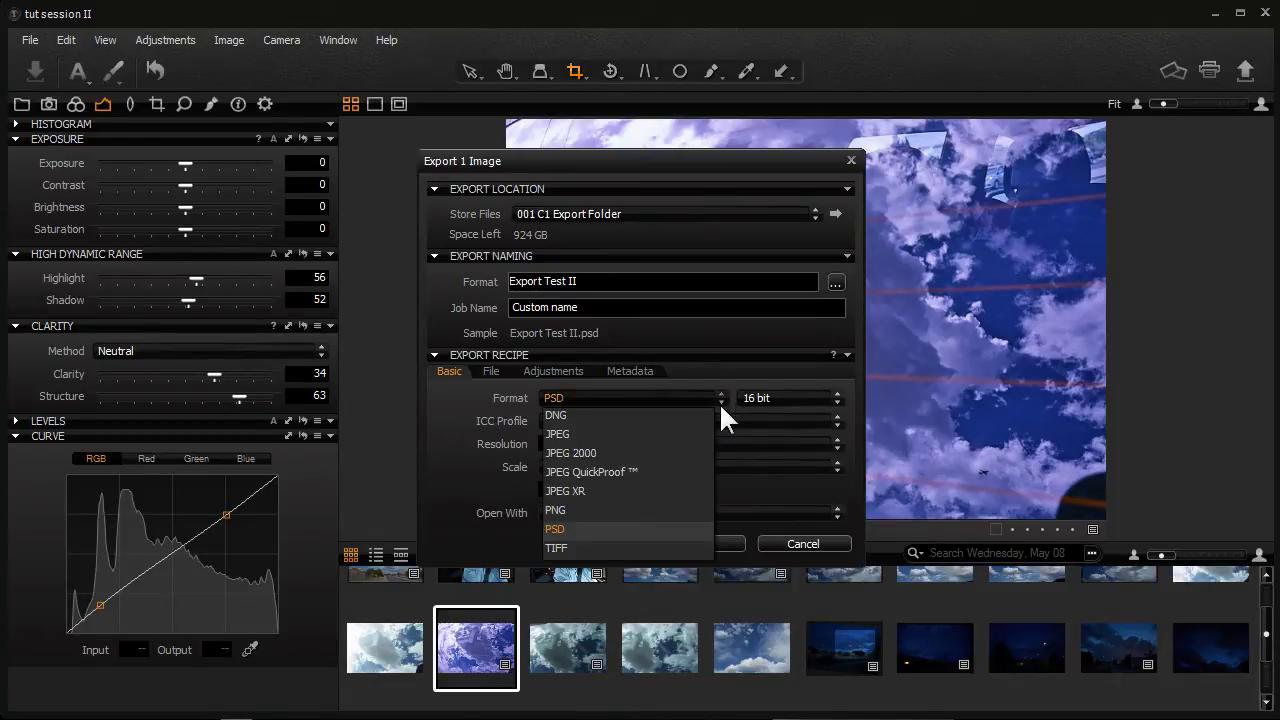
{"action": "left_click", "coordinate": [555, 529]}
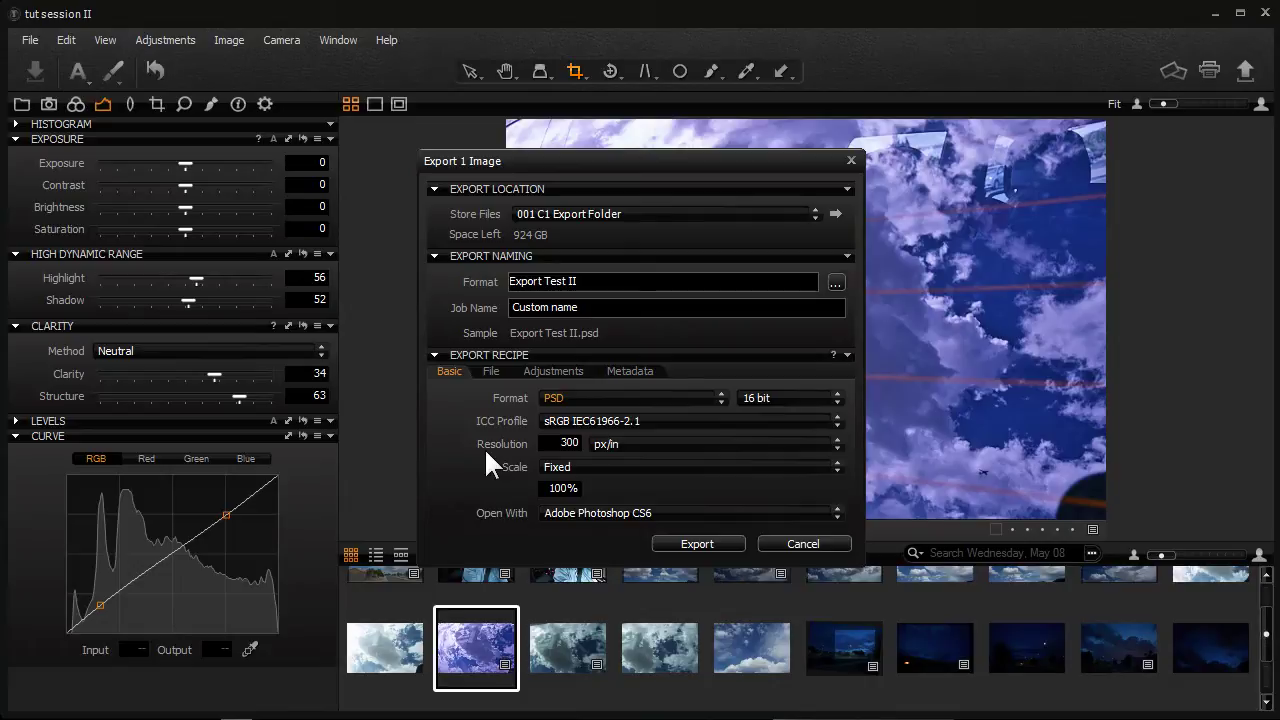
{"action": "left_click", "coordinate": [840, 396]}
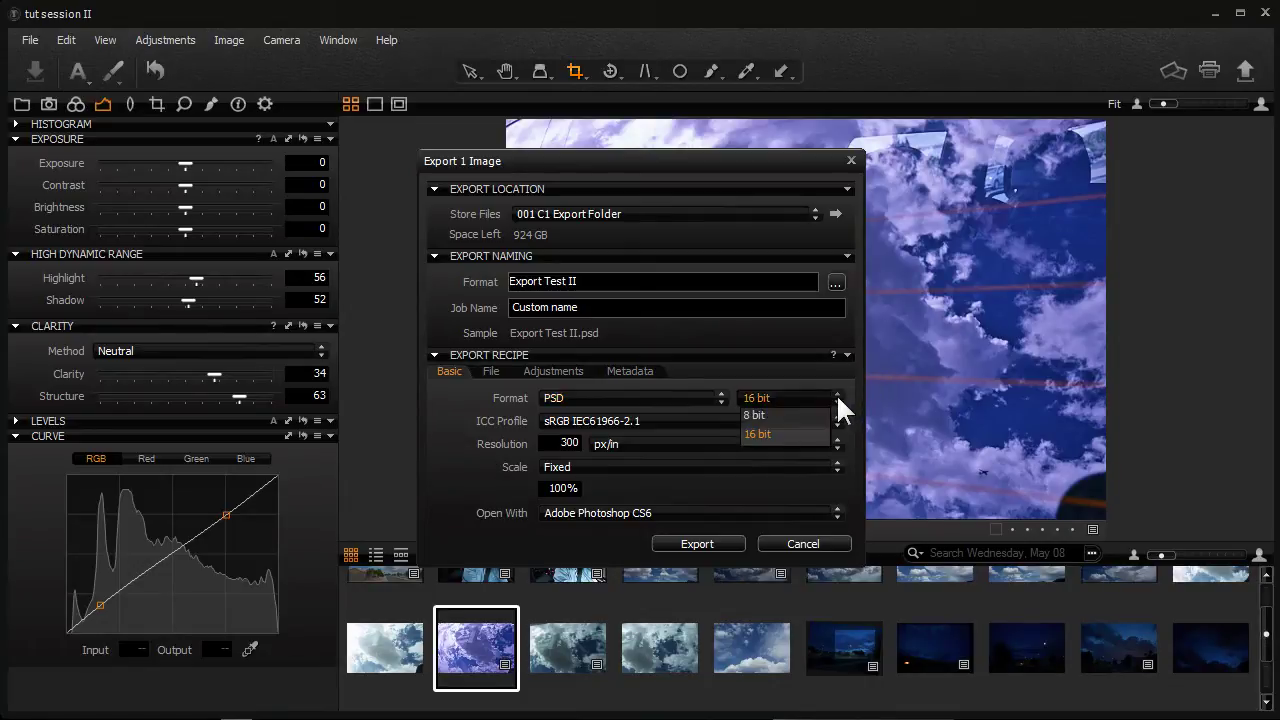
{"action": "left_click", "coordinate": [745, 435]}
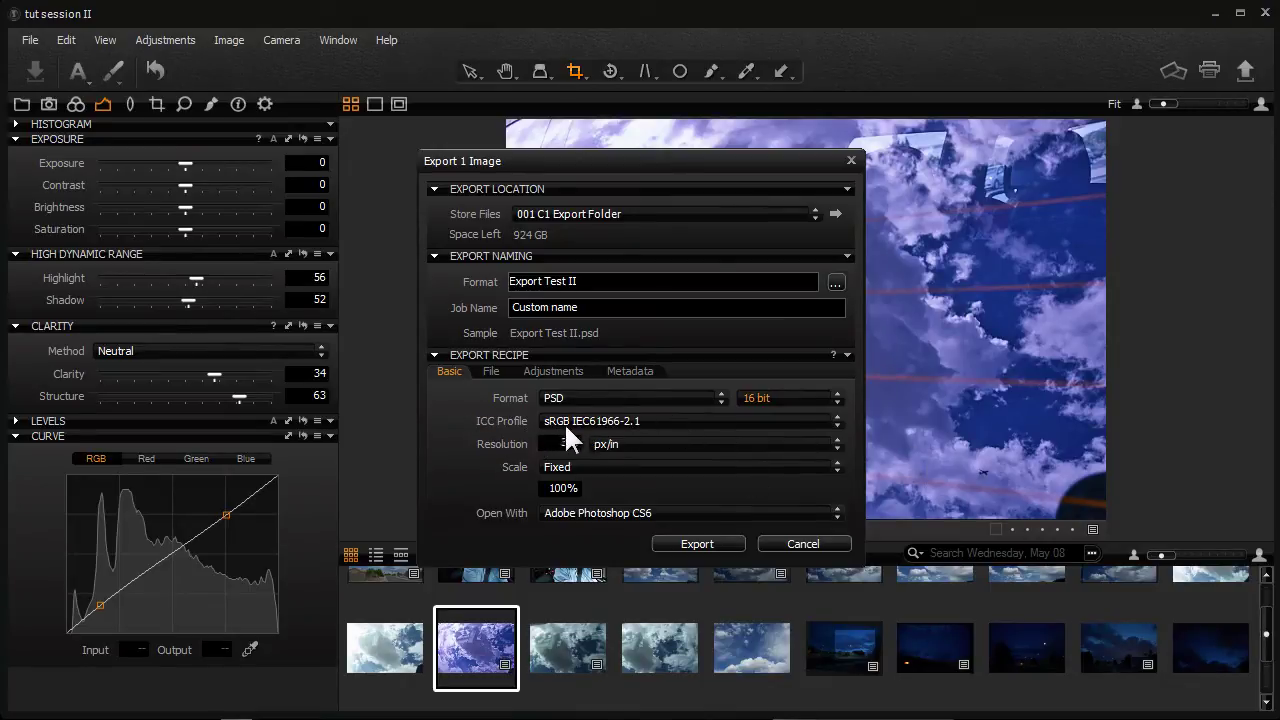
{"action": "left_click", "coordinate": [830, 420]}
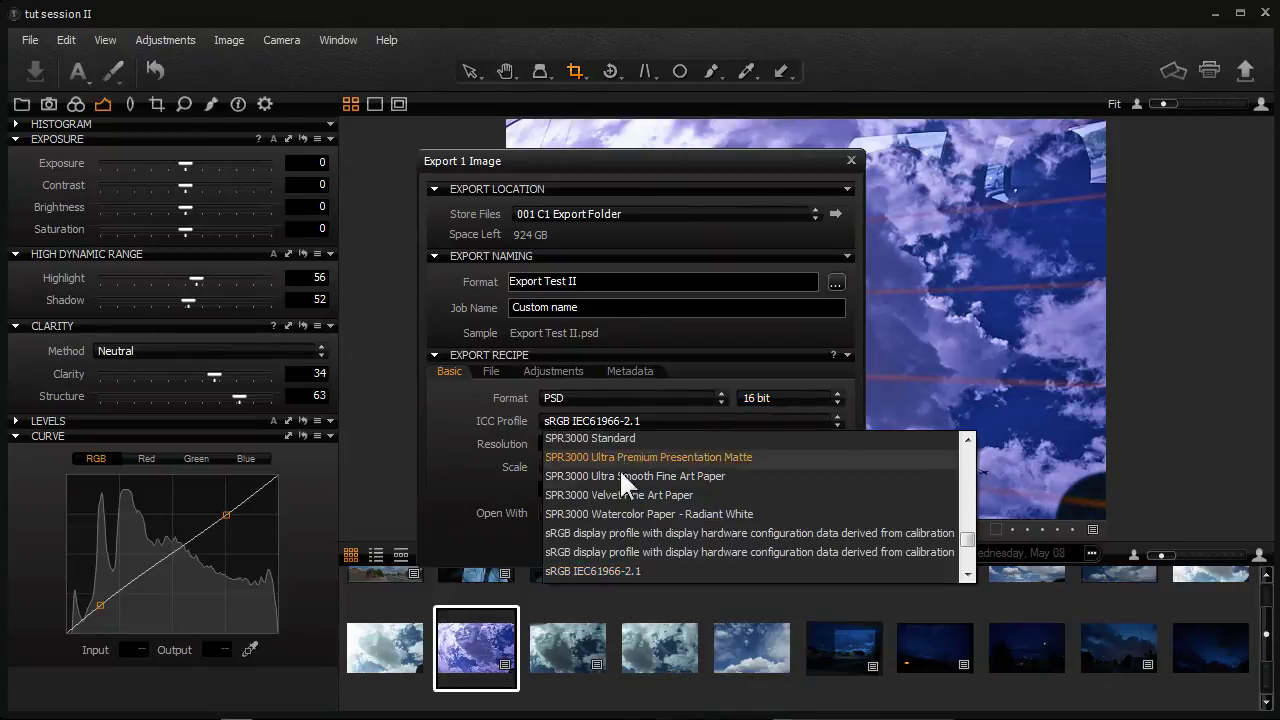
{"action": "left_click", "coordinate": [609, 565]}
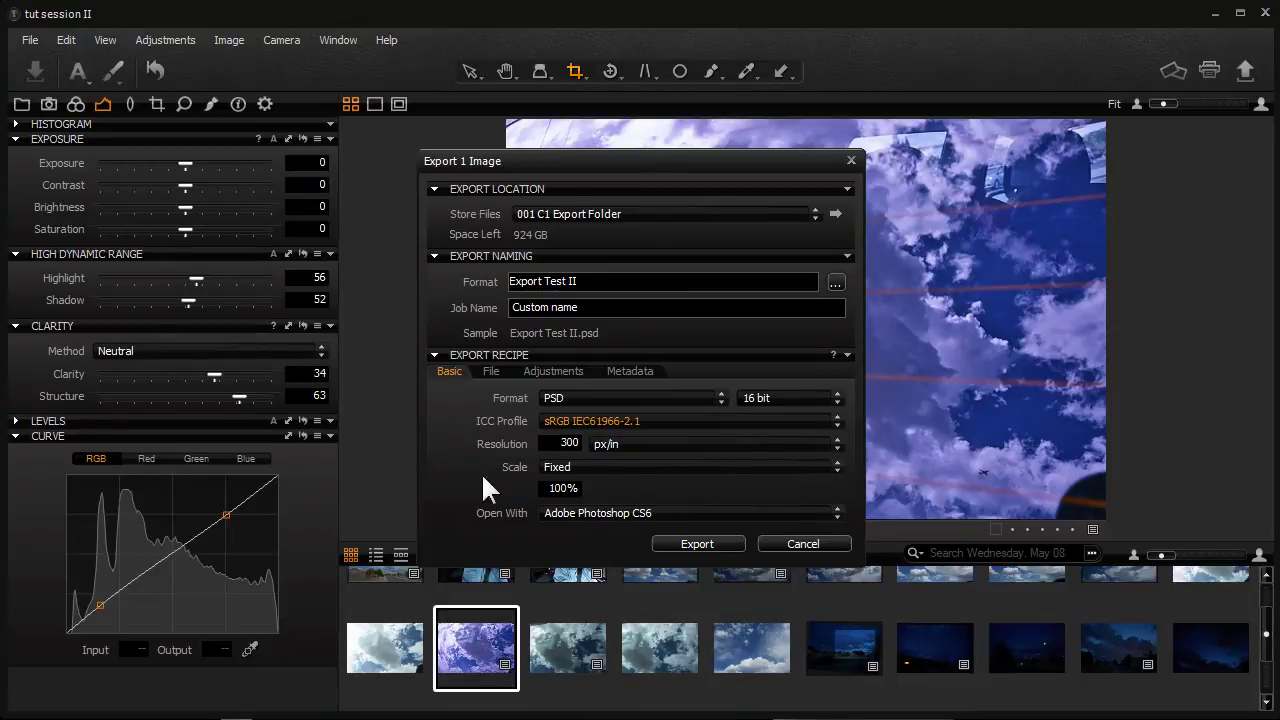
Keep Scale at Fixed, set Open With to Adobe Photoshop CS6, and start the export.
{"action": "left_click", "coordinate": [837, 471]}
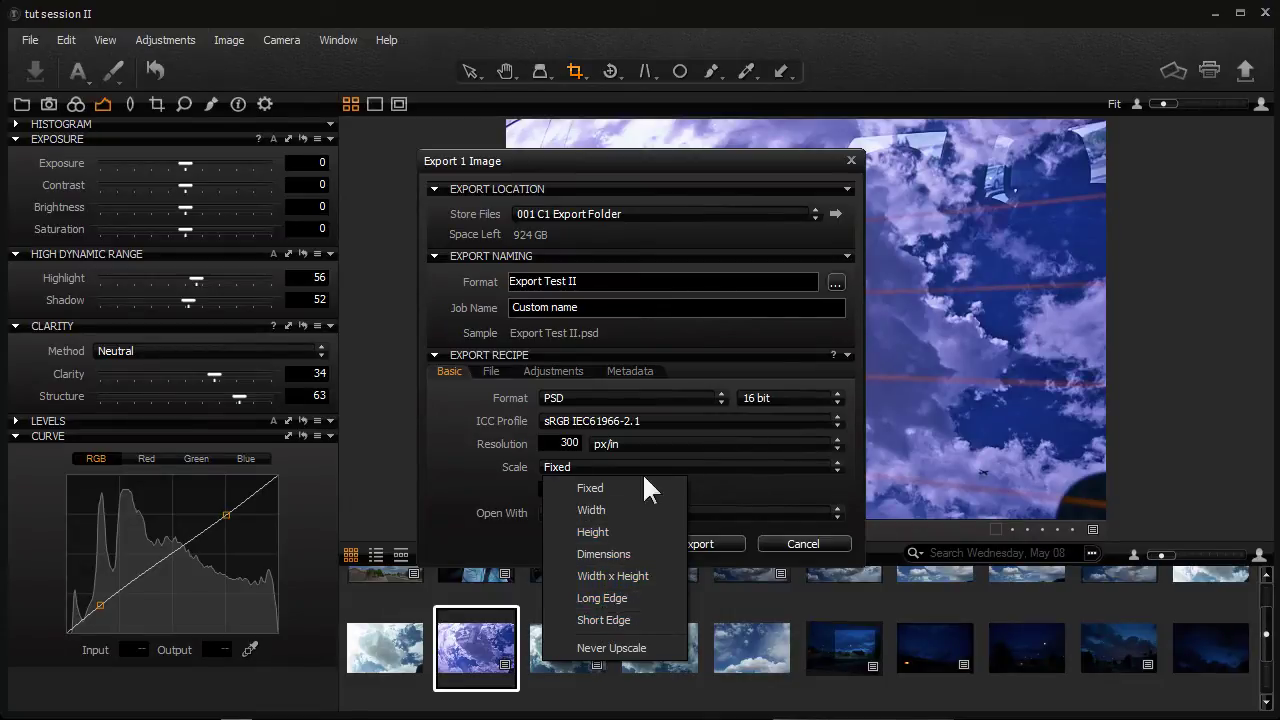
{"action": "left_click", "coordinate": [476, 478]}
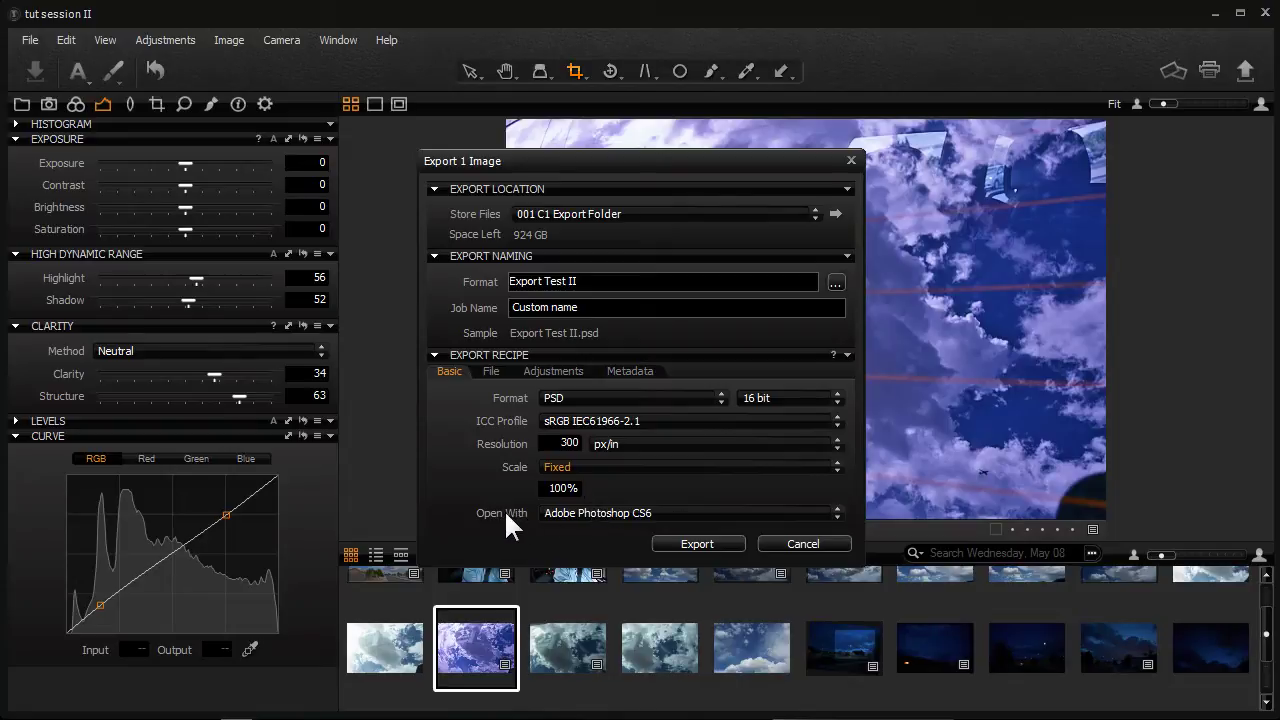
{"action": "left_click", "coordinate": [836, 513]}
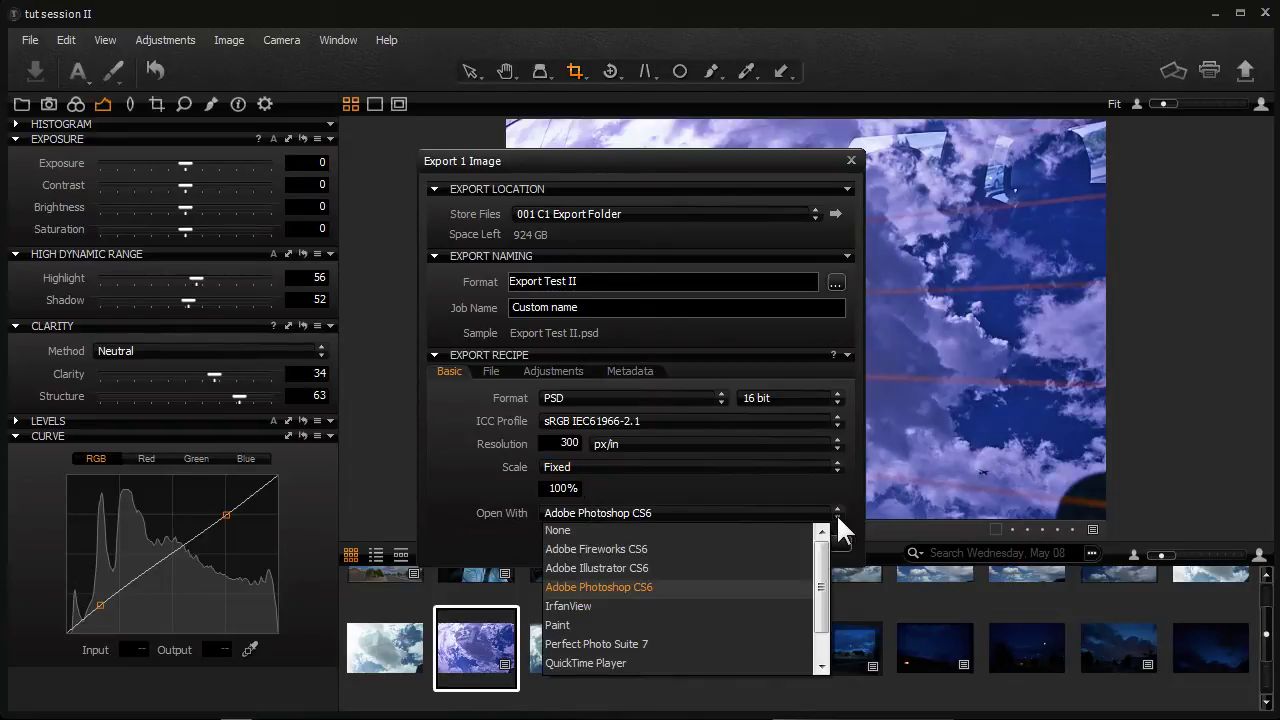
{"action": "left_click", "coordinate": [633, 597]}
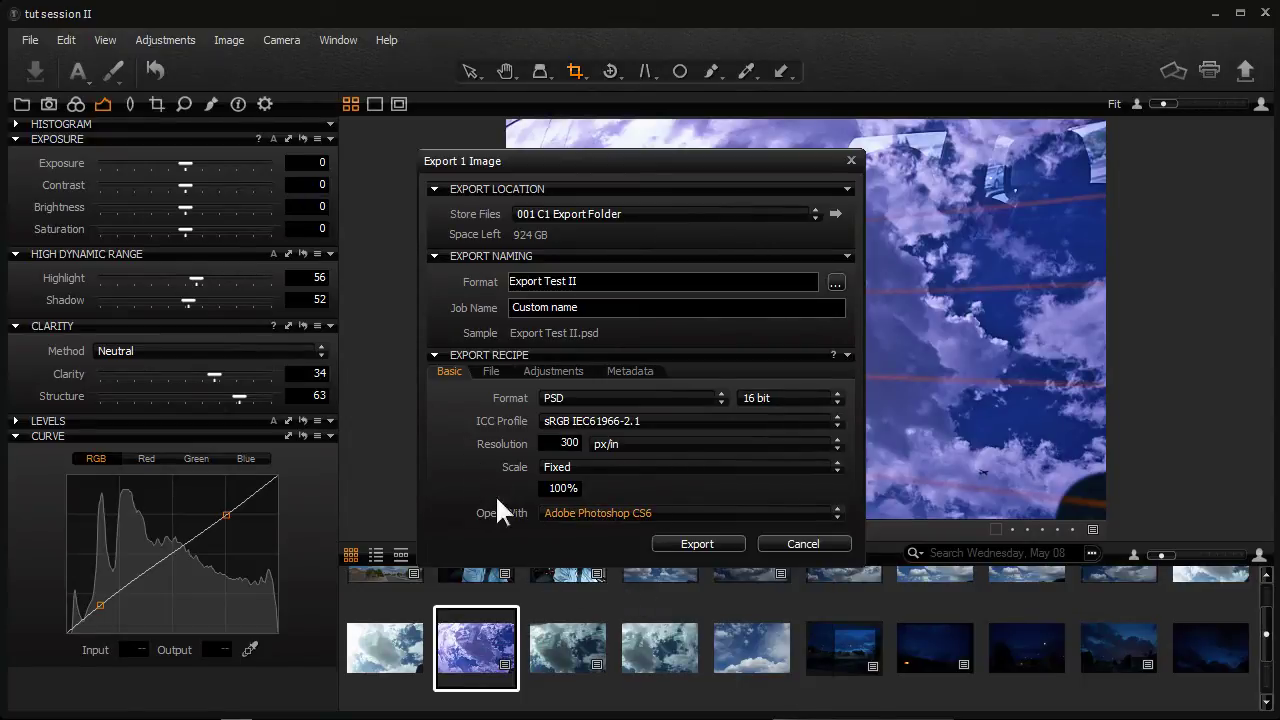
{"action": "left_click", "coordinate": [697, 544]}
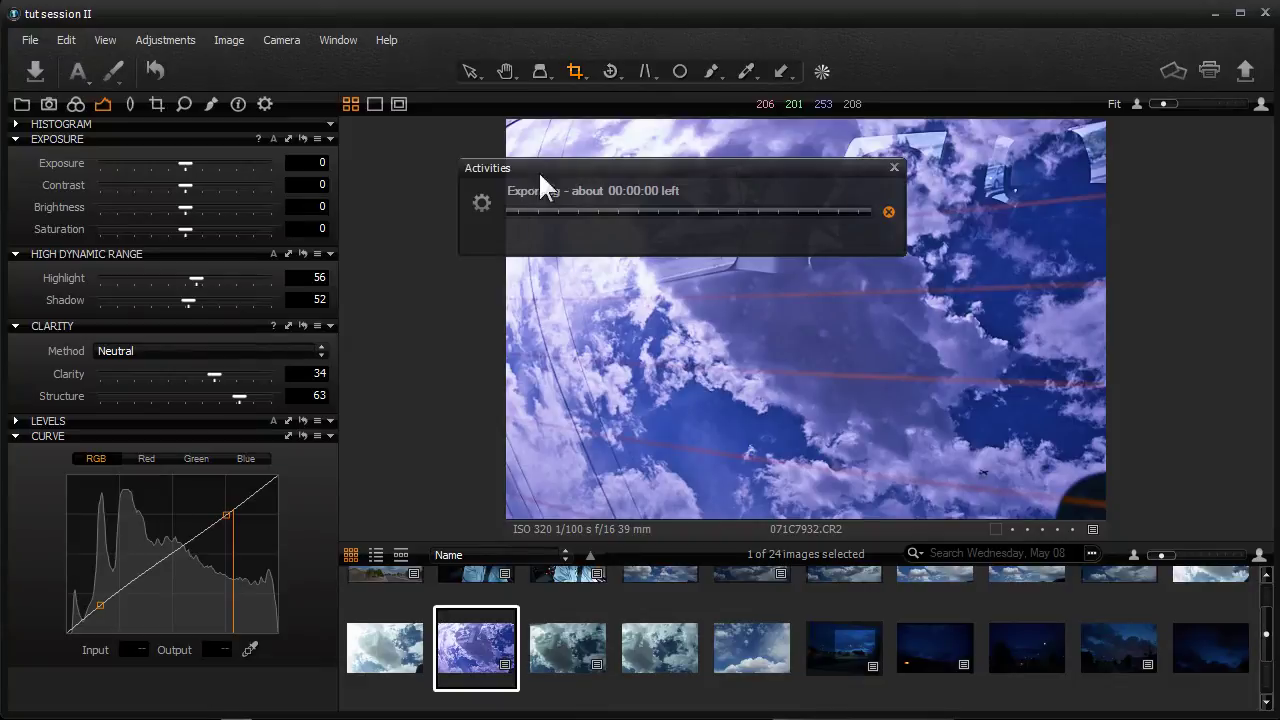
Move the Activities panel aside while Export Test II.psd finishes exporting and opens in Photoshop.
{"action": "left_click_drag", "start_coordinate": [703, 178], "coordinate": [713, 165]}
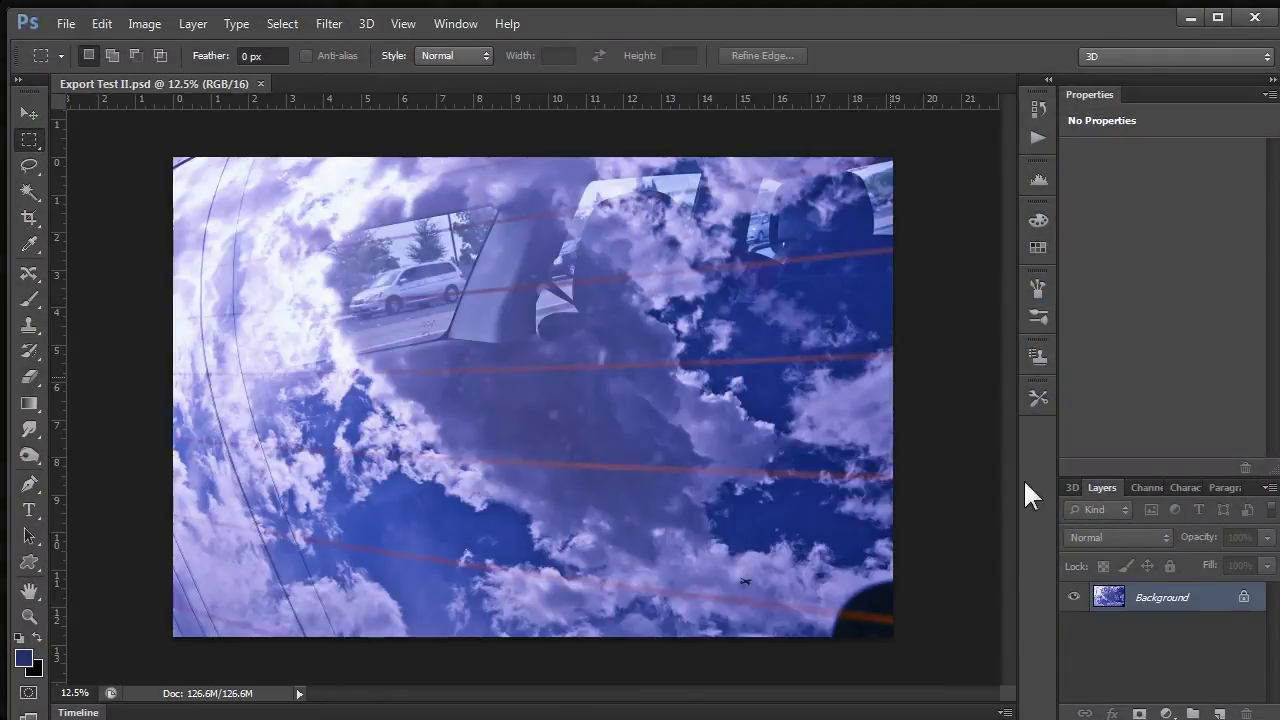
Create Curves 1 above Background, with a shadow point at 58/57 and a highlight point at 200/170.
{"action": "left_click", "coordinate": [1166, 713]}
{"action": "left_click", "coordinate": [1198, 393]}
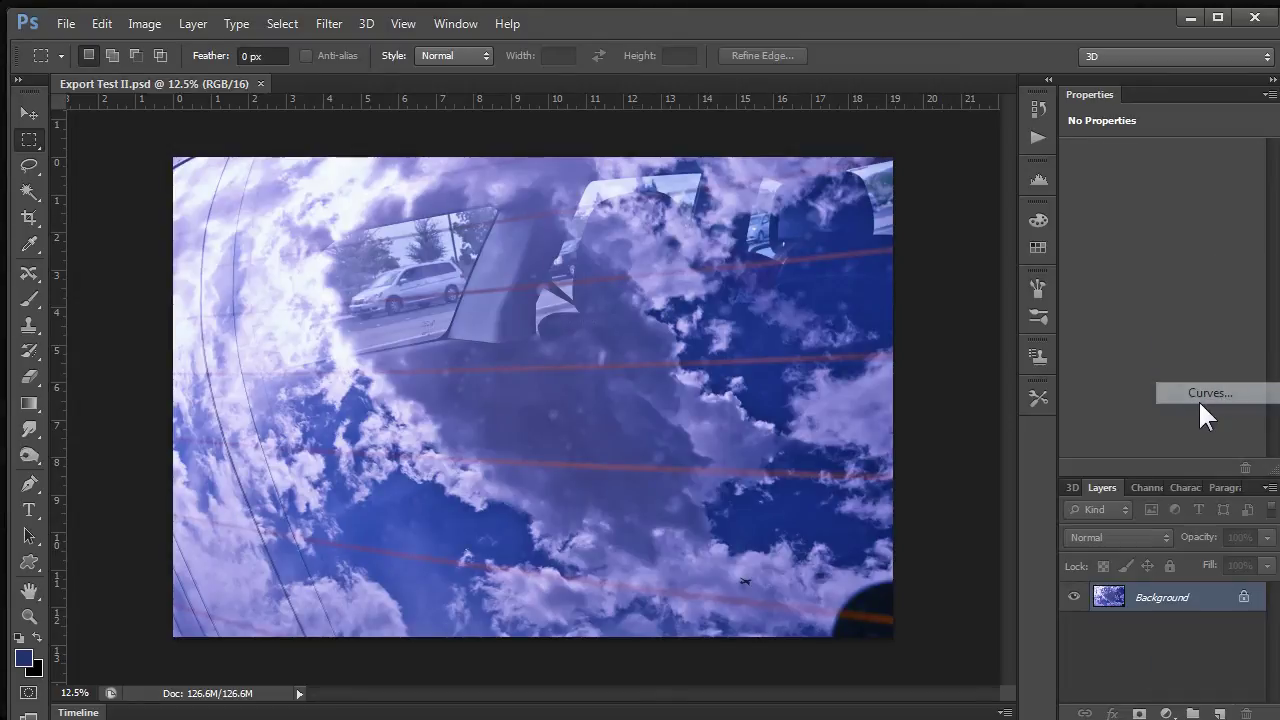
{"action": "left_click_drag", "start_coordinate": [1147, 303], "coordinate": [1147, 318]}
{"action": "left_click_drag", "start_coordinate": [1211, 246], "coordinate": [1223, 234]}
{"action": "left_click_drag", "start_coordinate": [1147, 318], "coordinate": [1140, 309]}
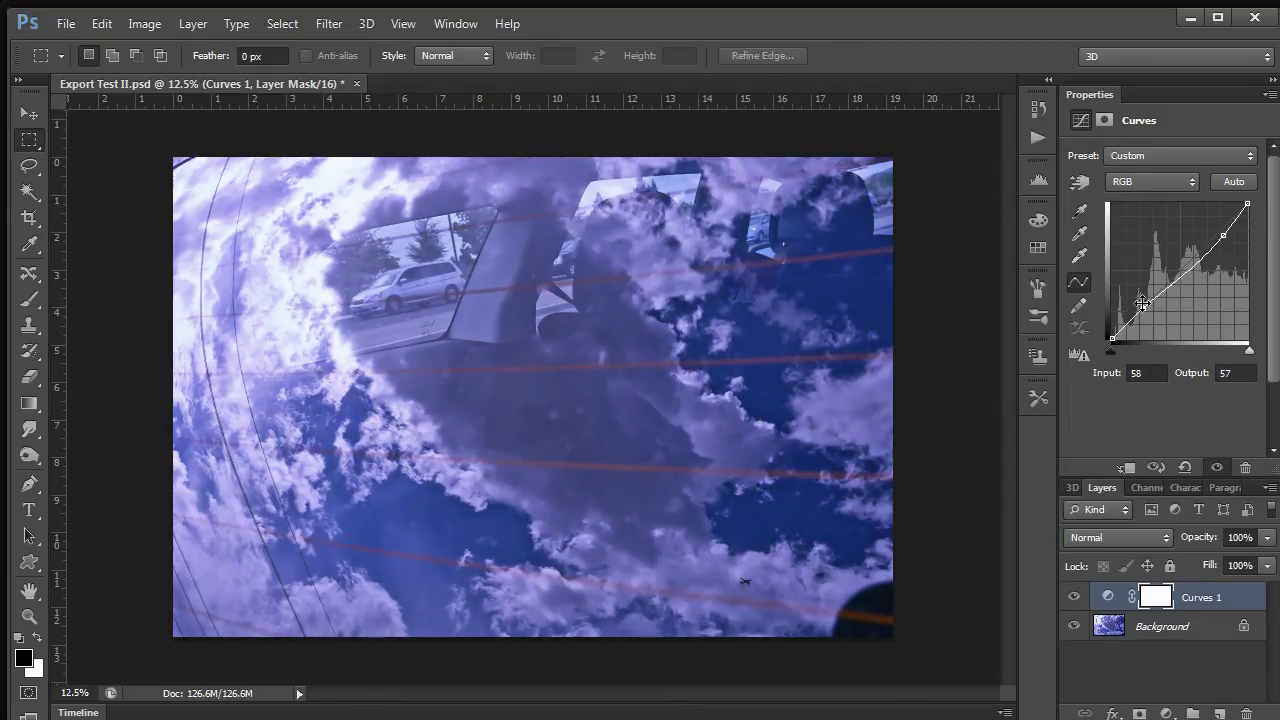
Select the Curves adjustment, then save Export Test II.psd with Maximize Compatibility left checked.
{"action": "left_click", "coordinate": [1107, 596]}
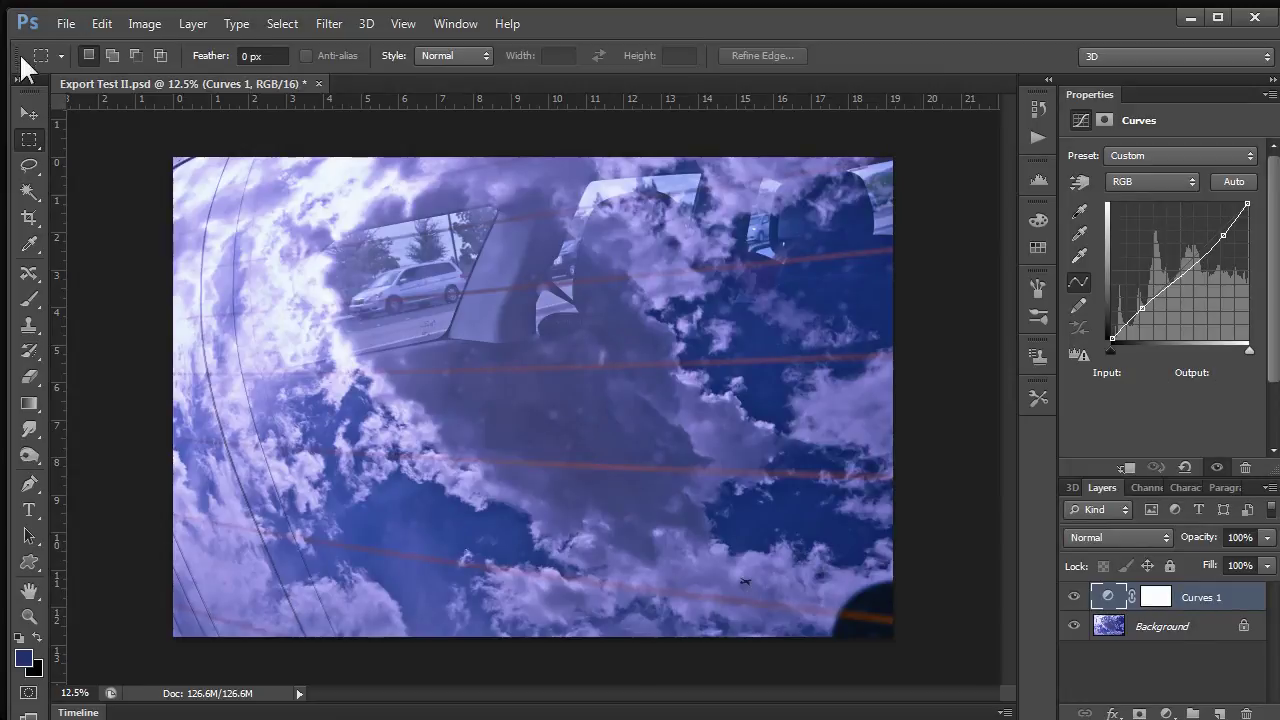
{"action": "left_click", "coordinate": [70, 22]}
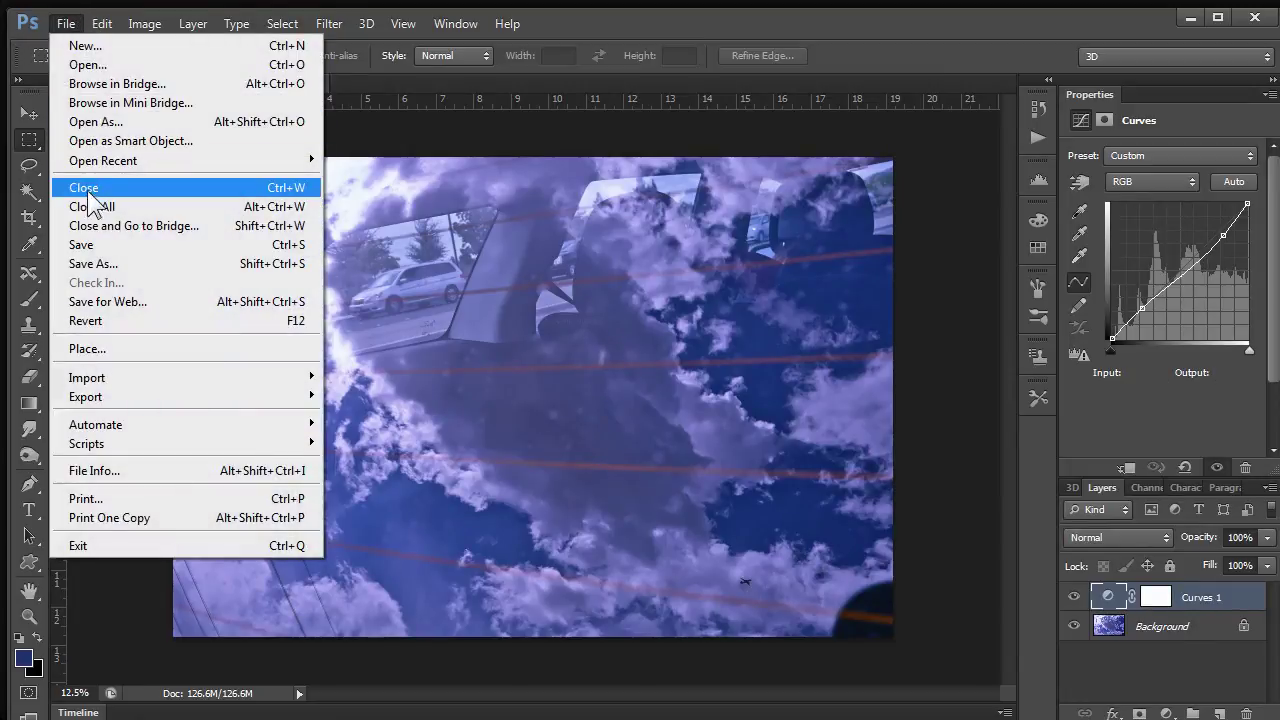
{"action": "left_click", "coordinate": [90, 238]}
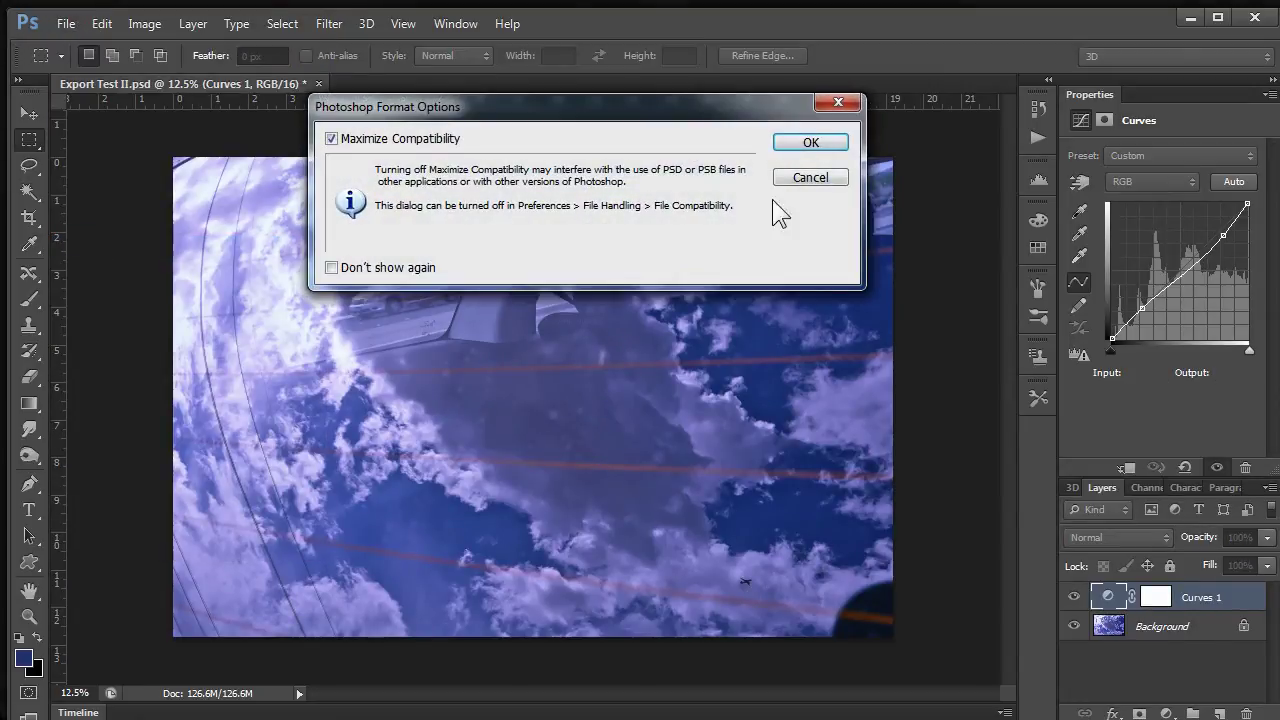
{"action": "left_click", "coordinate": [818, 148]}
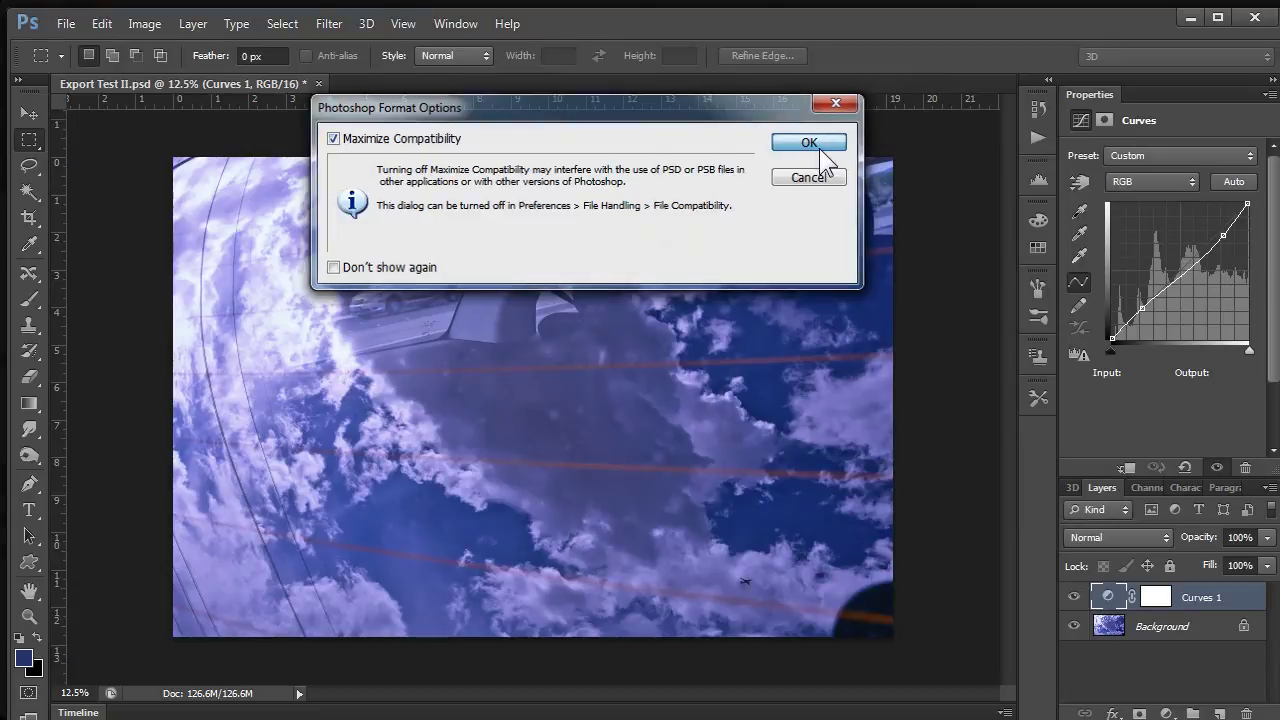